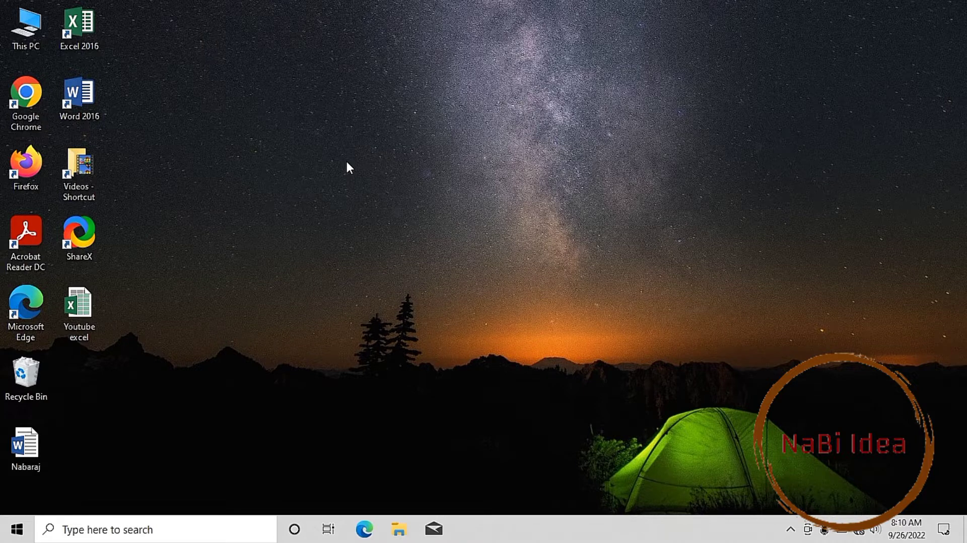
Open the Windows Run dialog, which already holds the winword command.
key(super+r)
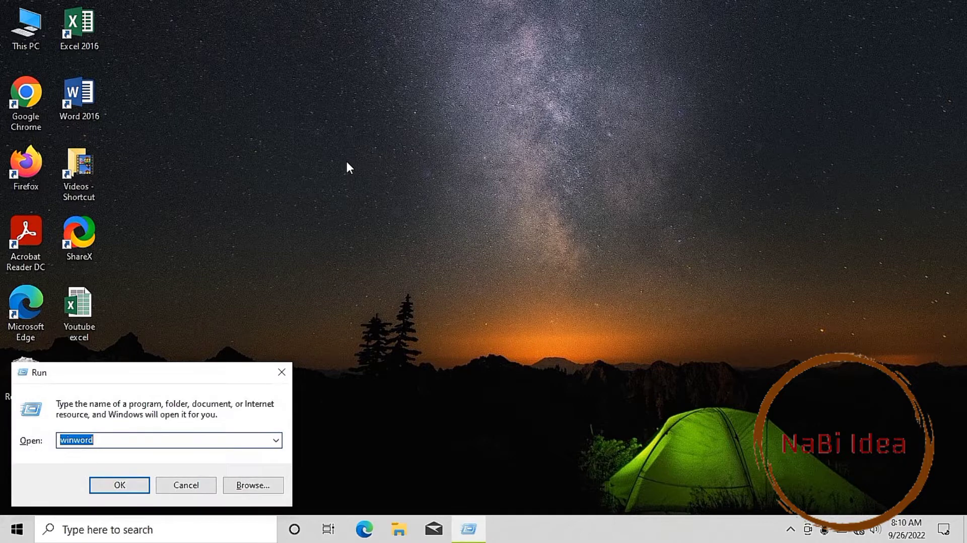
Launch Word from the Run dialog and create a new blank document.
click(135, 485)
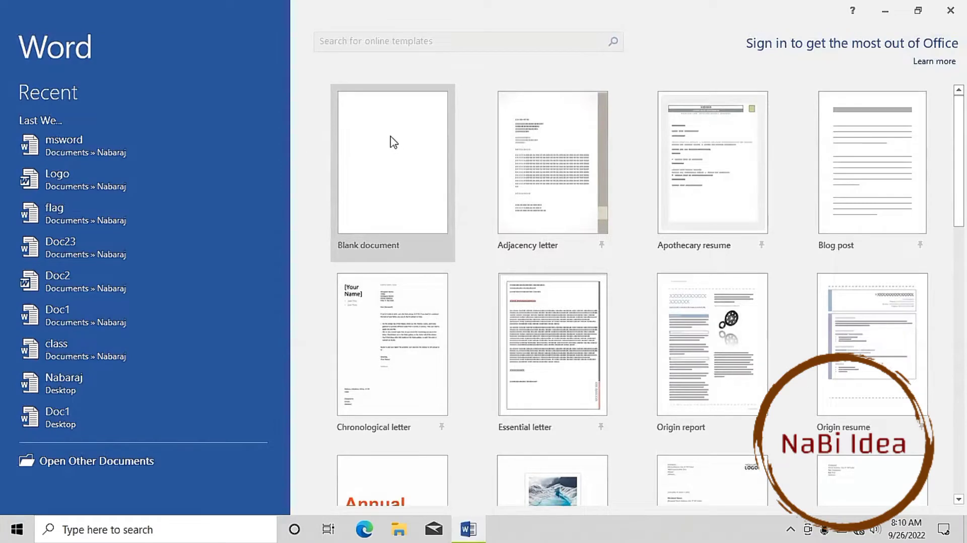
click(392, 142)
text(=r)
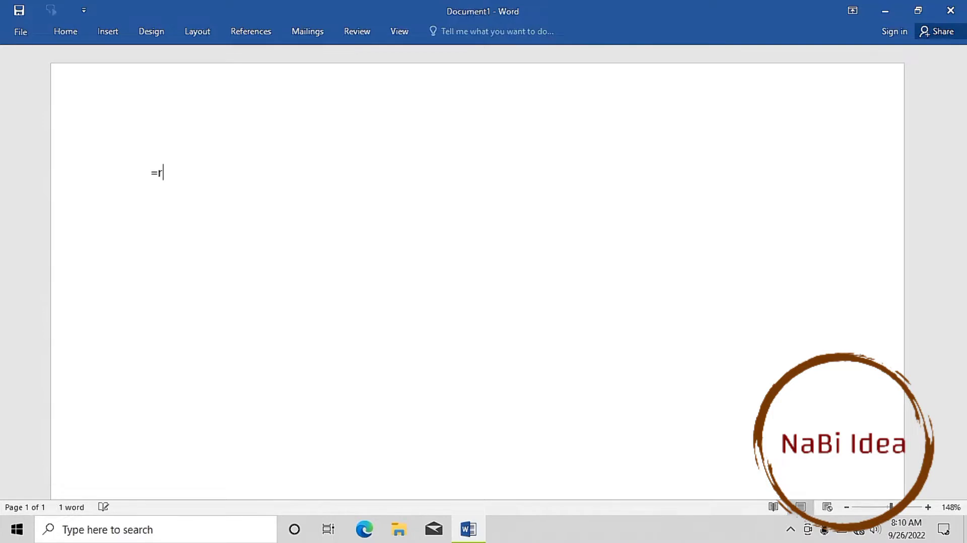
Enter =rand() to generate five paragraphs (239 words) of sample text.
text(an)
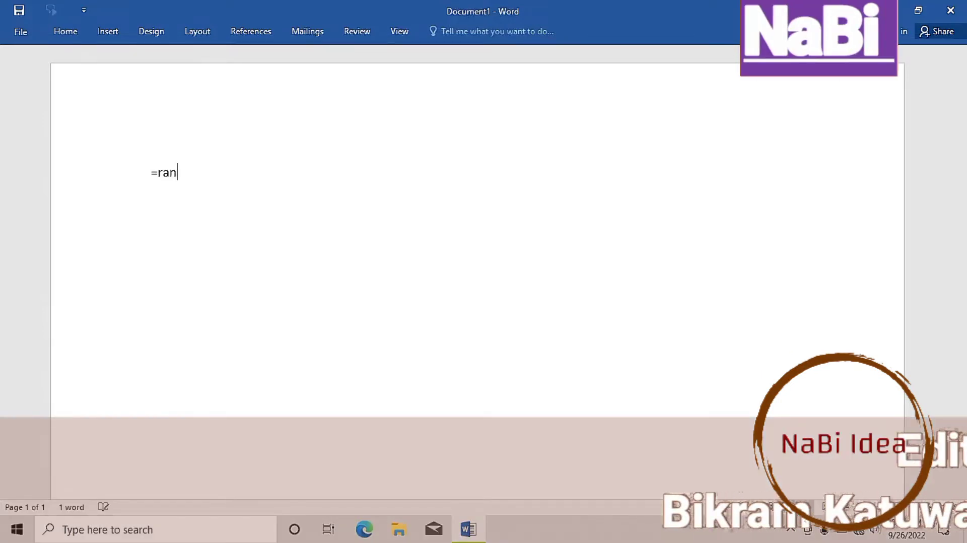
text(d())
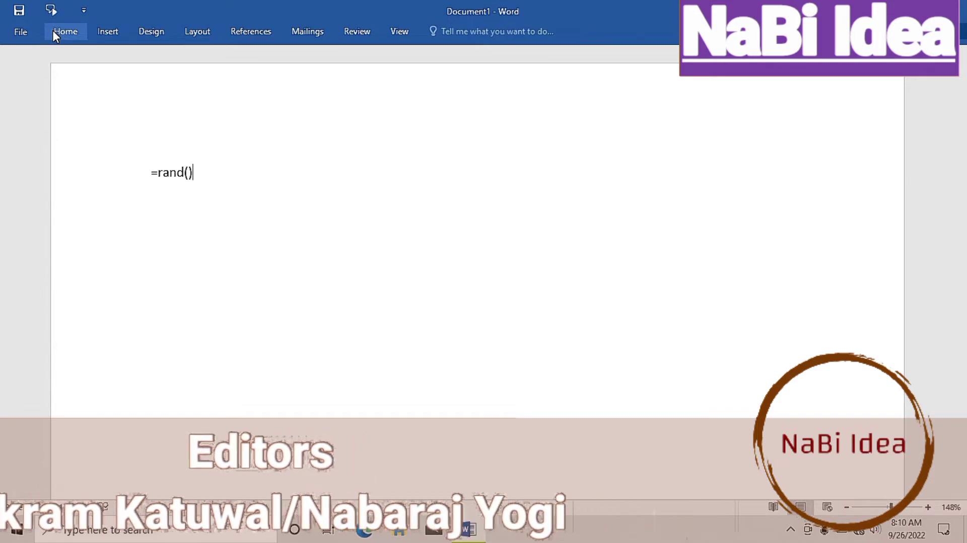
key(Return)
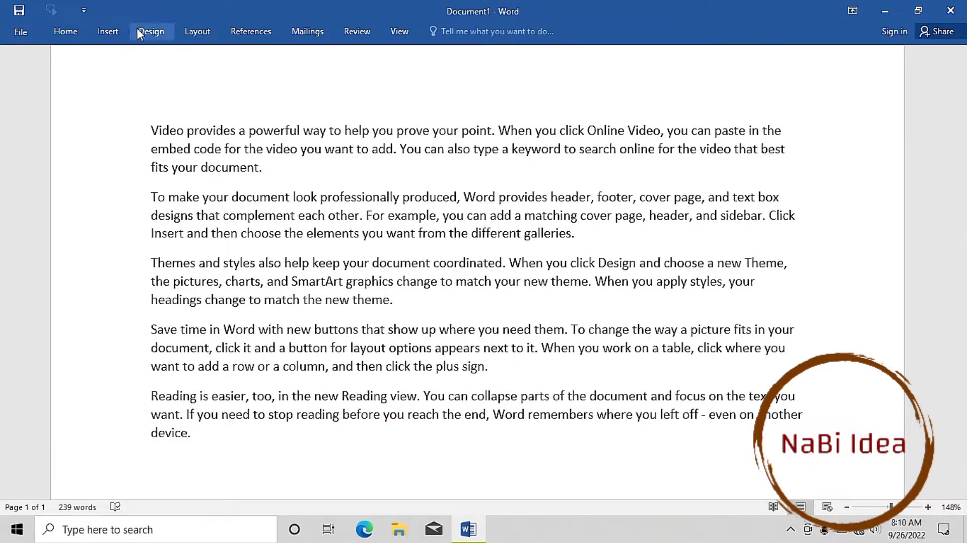
Apply the DO NOT COPY 1 diagonal watermark preset from the Design tab's Watermark menu.
click(151, 32)
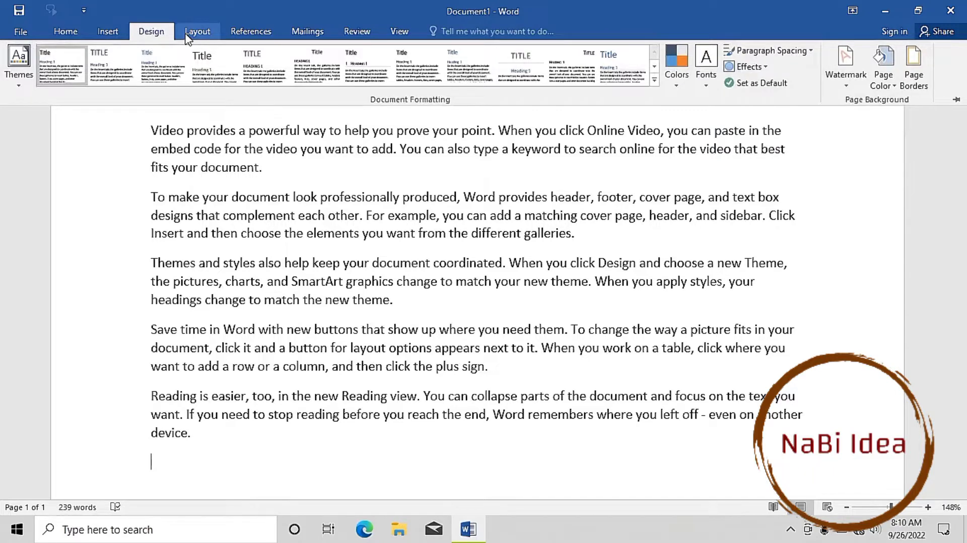
click(846, 89)
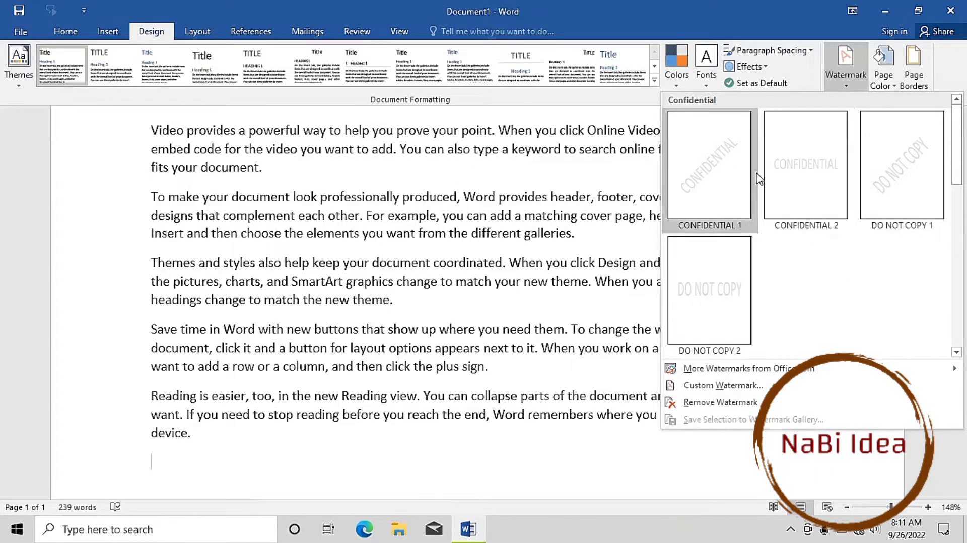
click(905, 162)
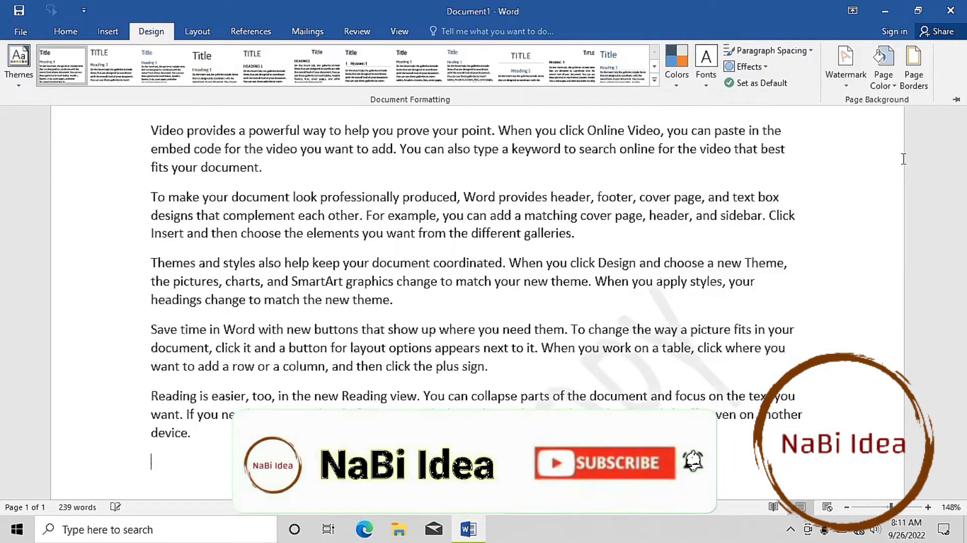
scroll(453, 303, down, 5)
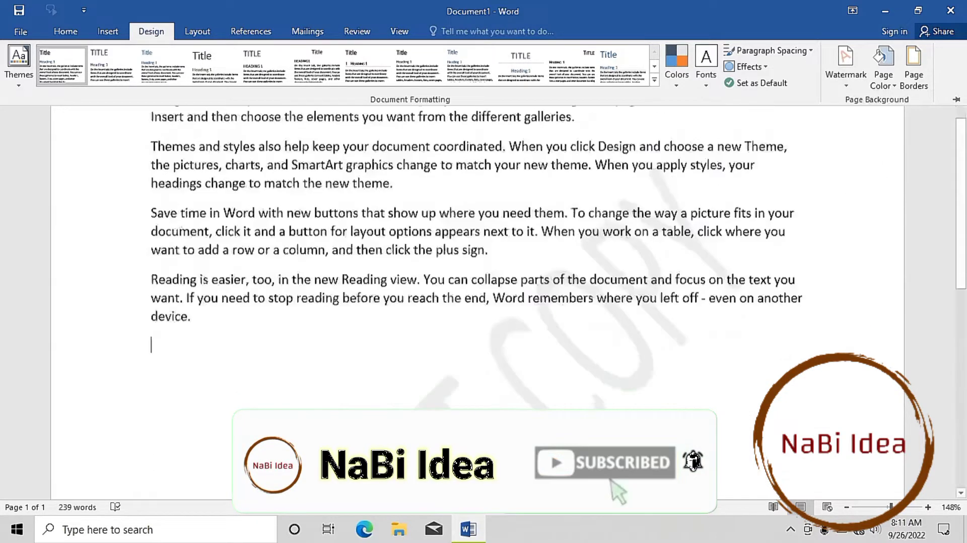
scroll(403, 365, down, 2)
scroll(413, 308, down, 2)
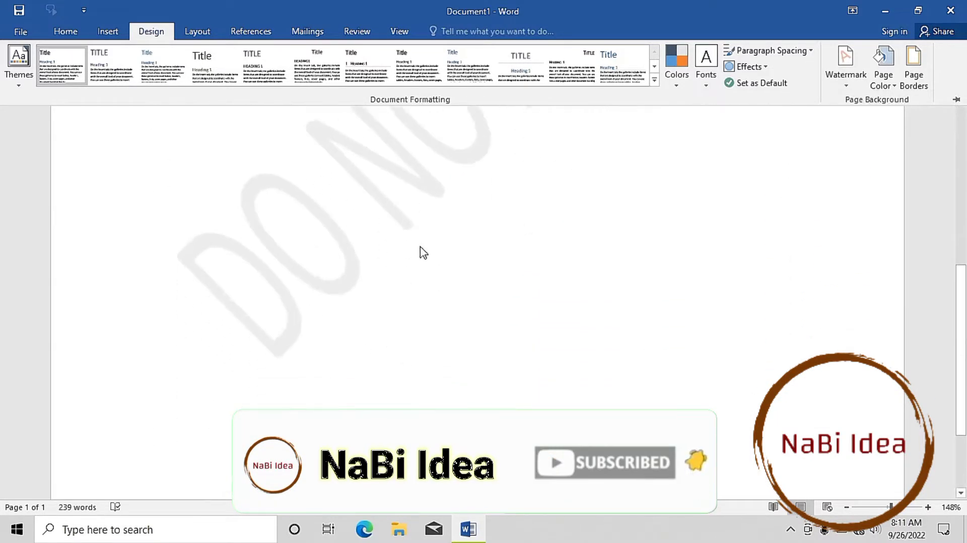
scroll(432, 232, up, 2)
scroll(468, 196, down, 2)
scroll(495, 182, up, 3)
scroll(493, 187, up, 3)
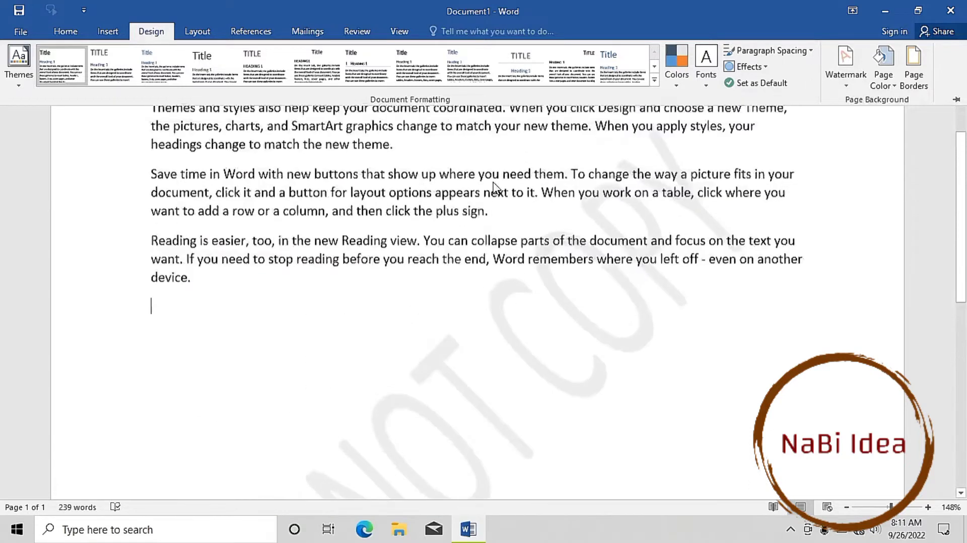
scroll(494, 186, down, 4)
scroll(494, 185, up, 3)
scroll(496, 187, down, 2)
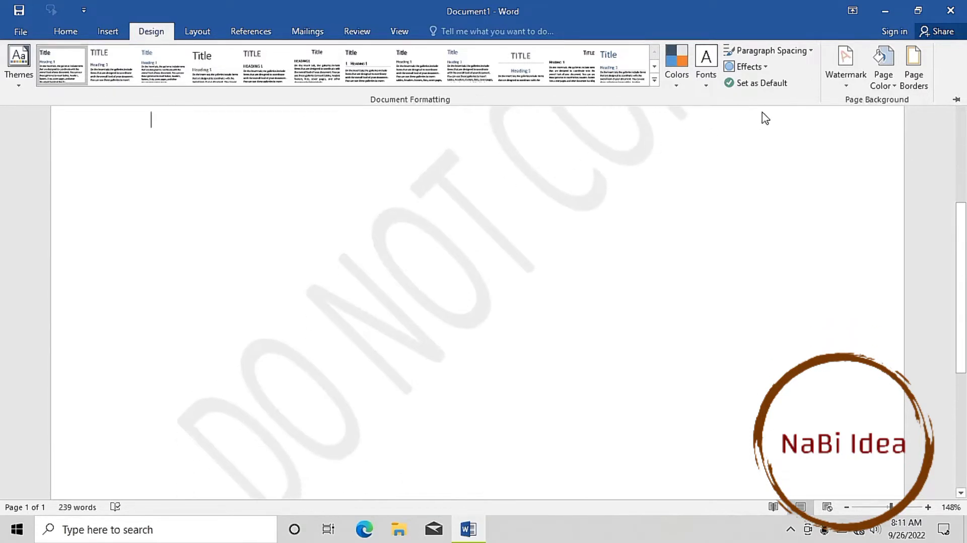
Replace the watermark with custom text 'Youtube Nabi idea' in red, Semitransparent unchecked.
click(846, 63)
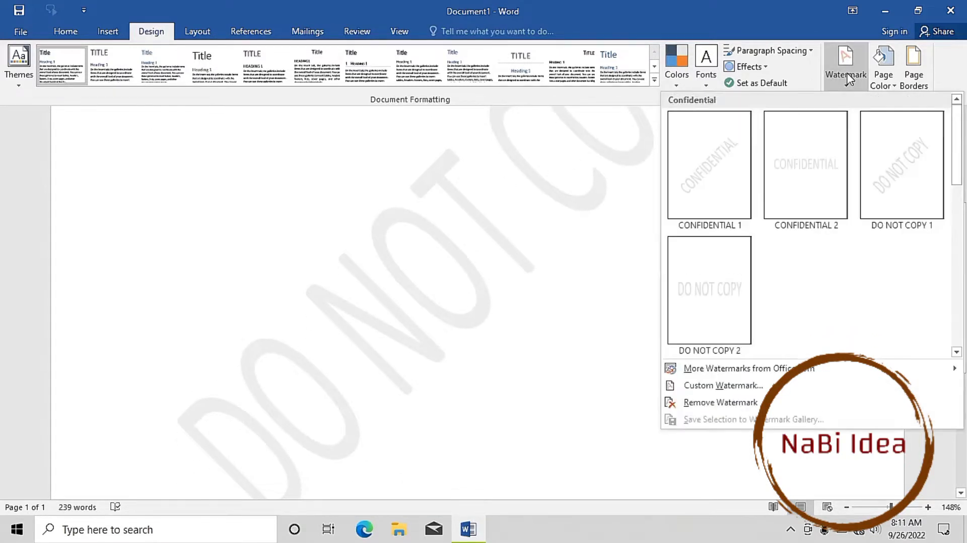
click(701, 391)
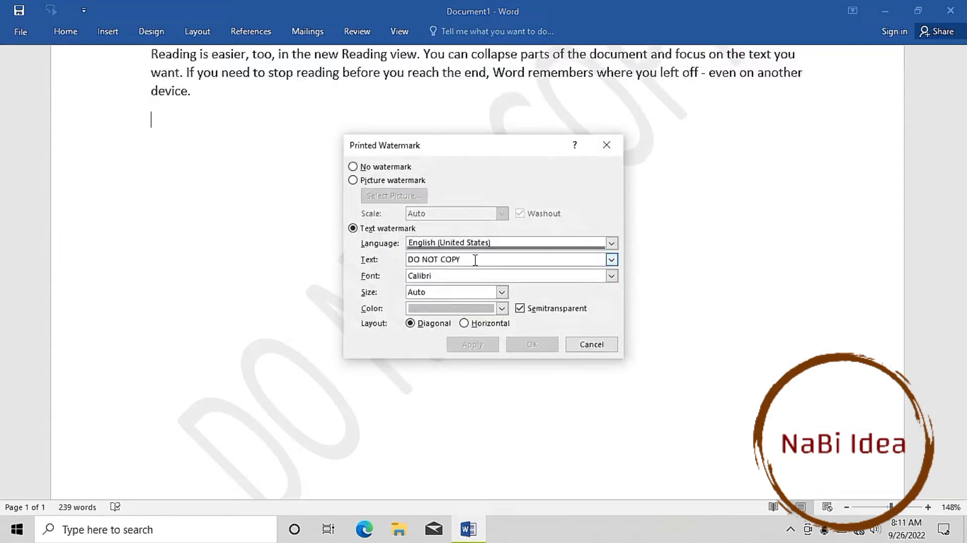
key(BackSpace)
key(BackSpace)
key(BackSpace)
text(Youtube Nabi idea)
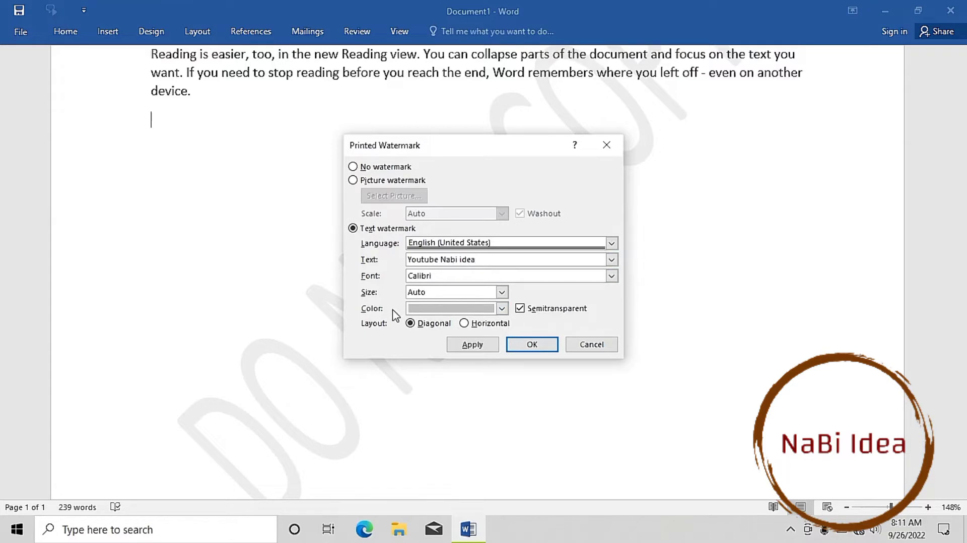
click(502, 309)
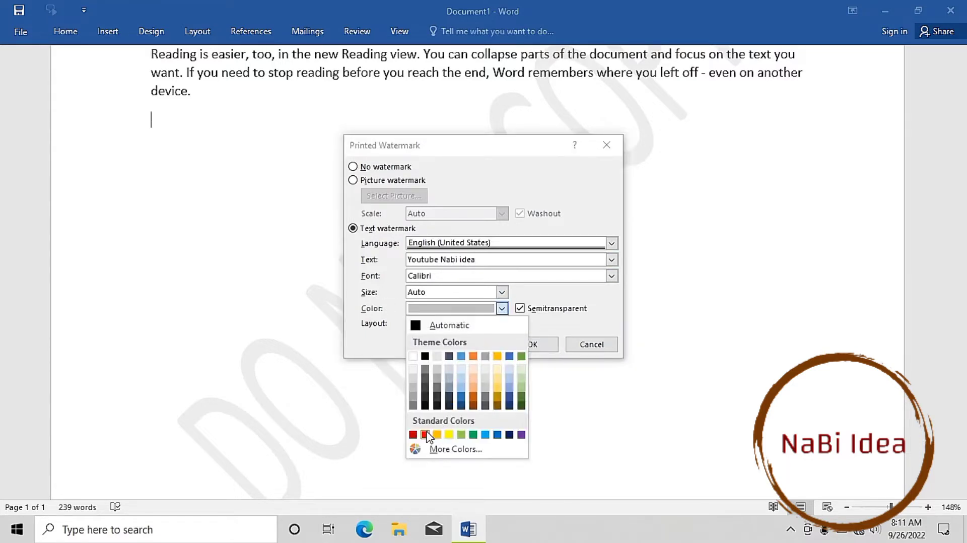
click(425, 435)
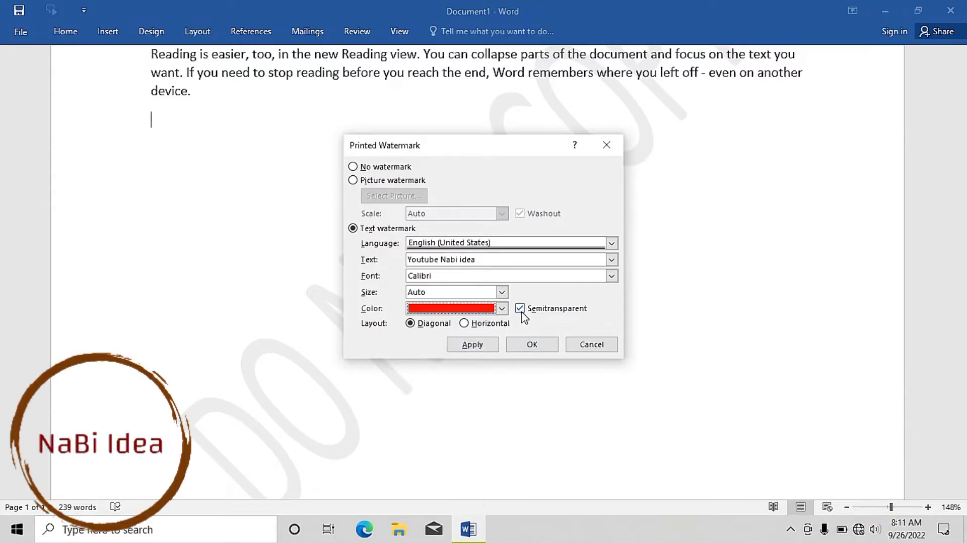
click(522, 313)
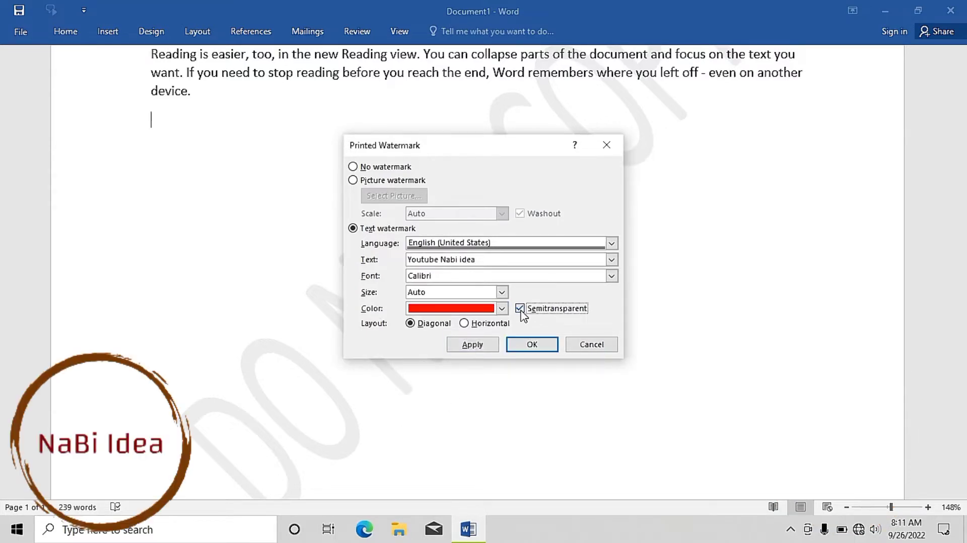
click(526, 347)
scroll(414, 257, down, 3)
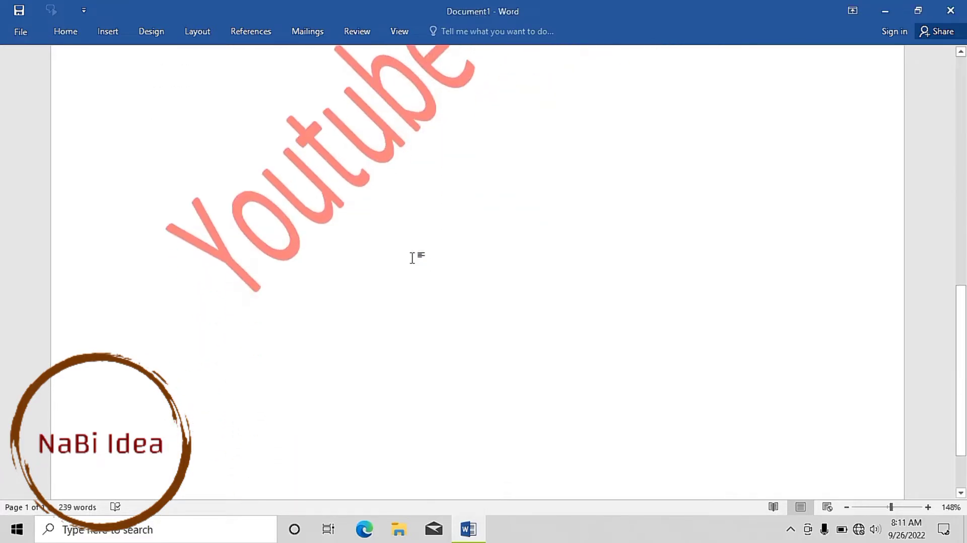
scroll(414, 257, up, 3)
scroll(414, 254, up, 3)
scroll(413, 252, down, 2)
scroll(413, 252, up, 2)
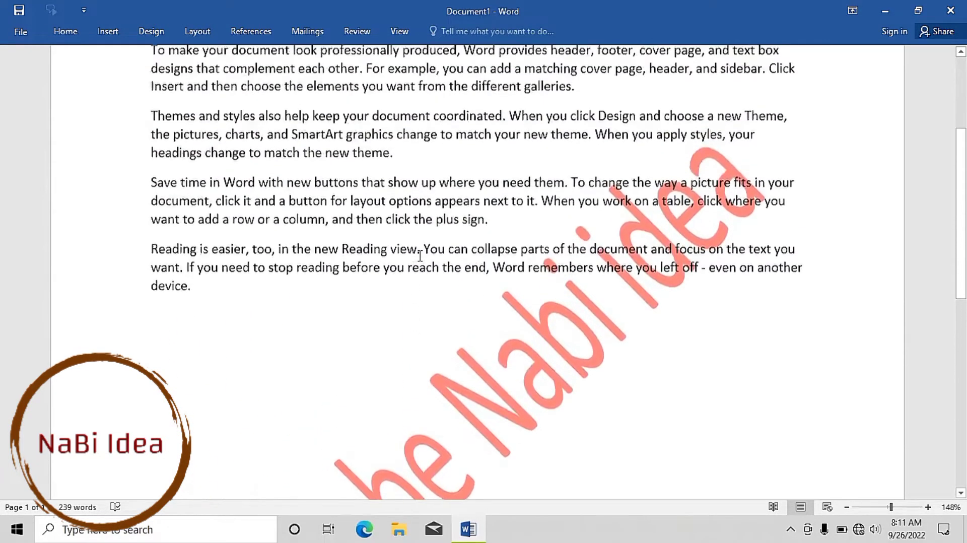
scroll(413, 252, down, 1)
scroll(413, 252, up, 1)
scroll(571, 291, up, 4)
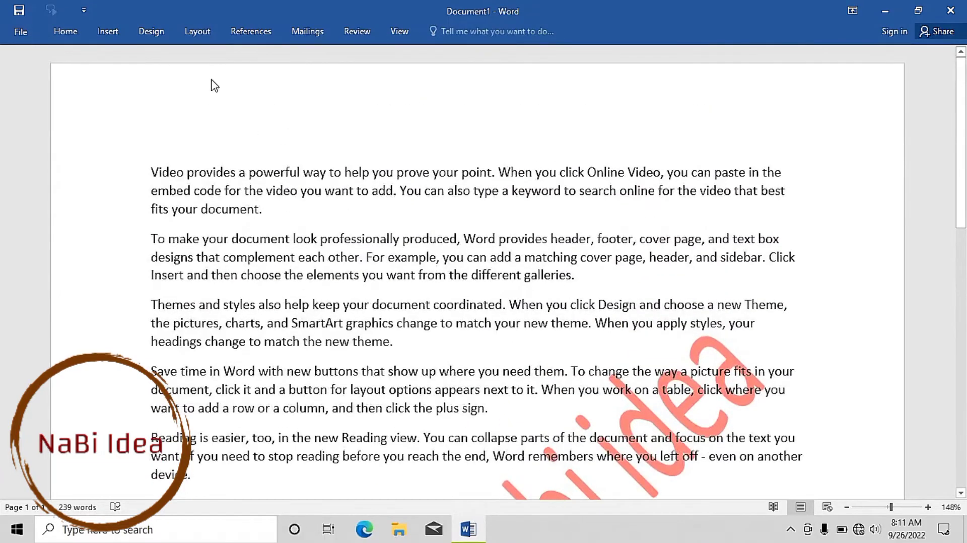
Turn on Semitransparent for the red 'Youtube Nabi idea' custom watermark.
click(151, 31)
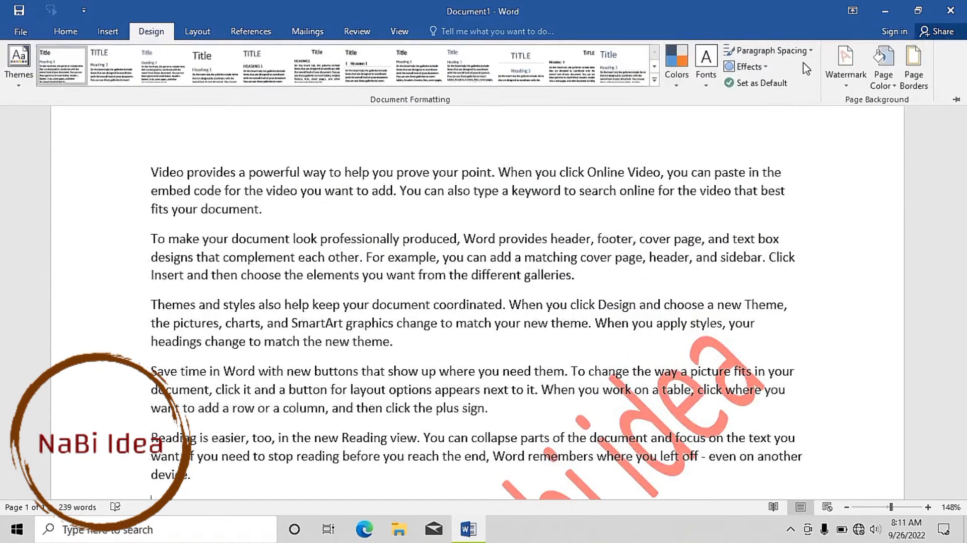
click(846, 65)
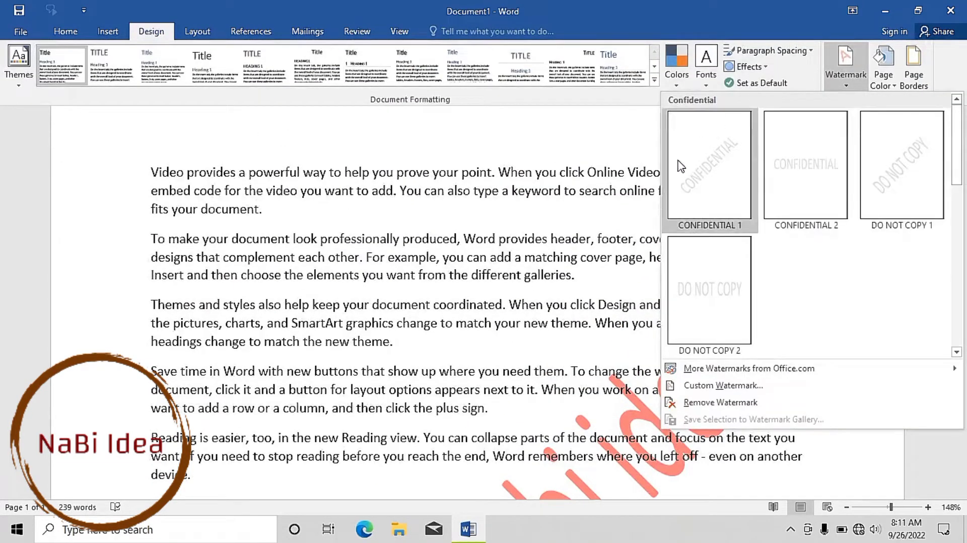
click(742, 388)
click(520, 308)
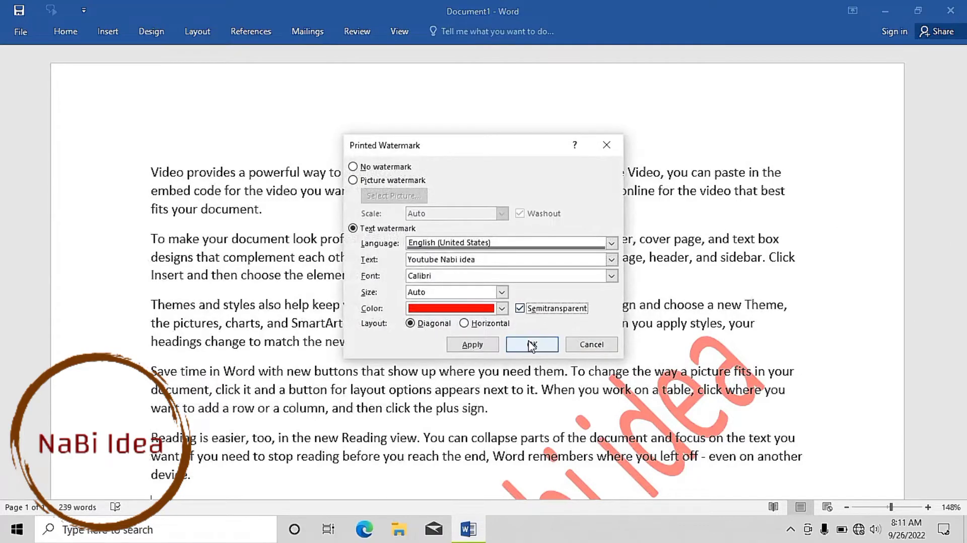
click(532, 344)
scroll(620, 374, down, 5)
scroll(619, 374, up, 5)
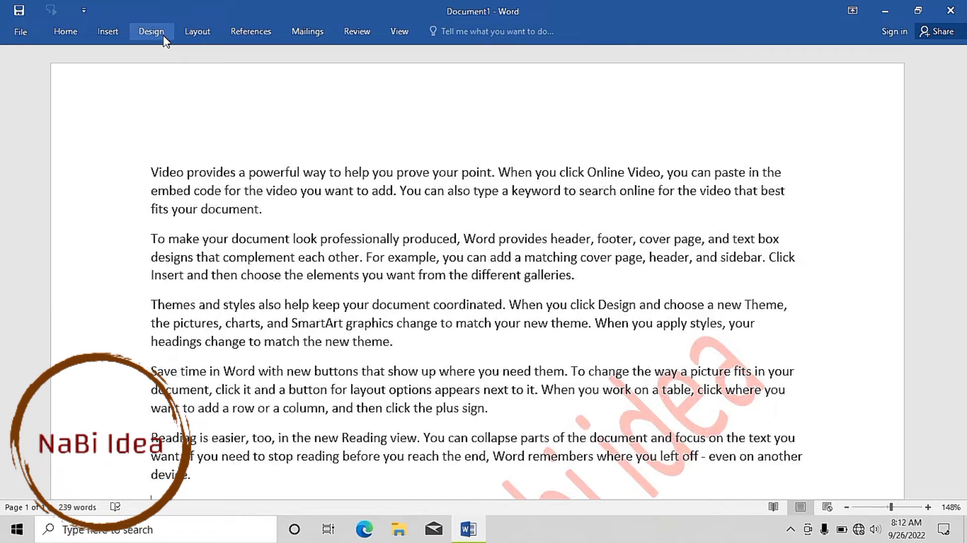
Set the Page Color to the light blue standard colour.
click(151, 33)
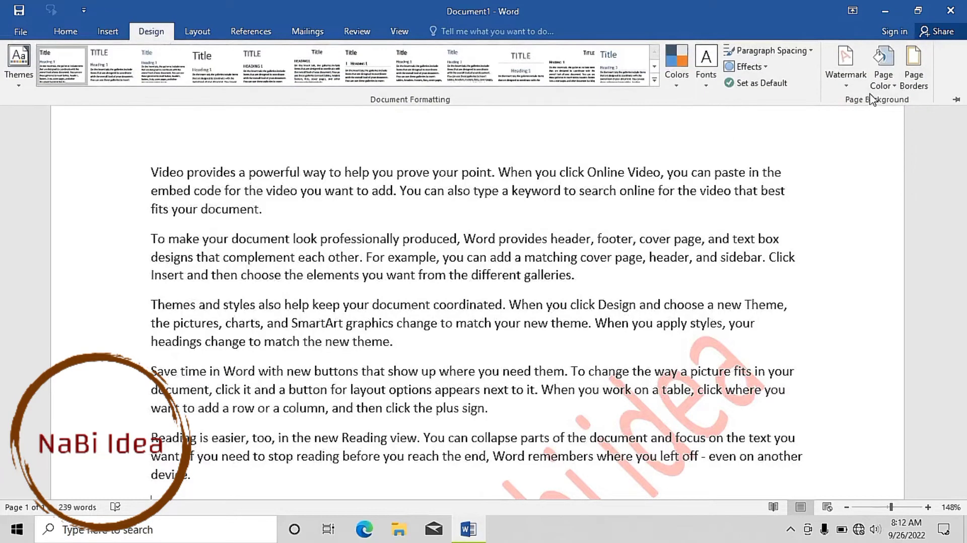
click(896, 78)
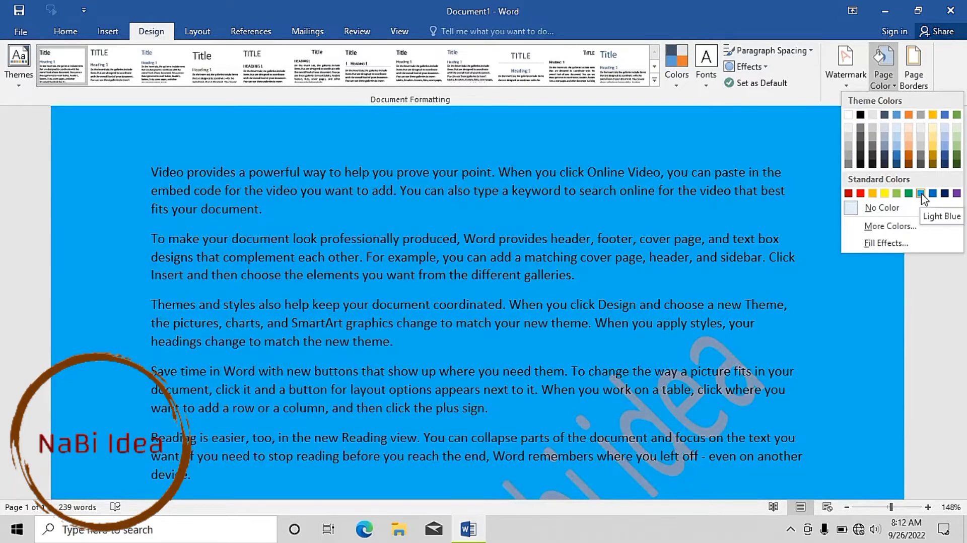
click(922, 195)
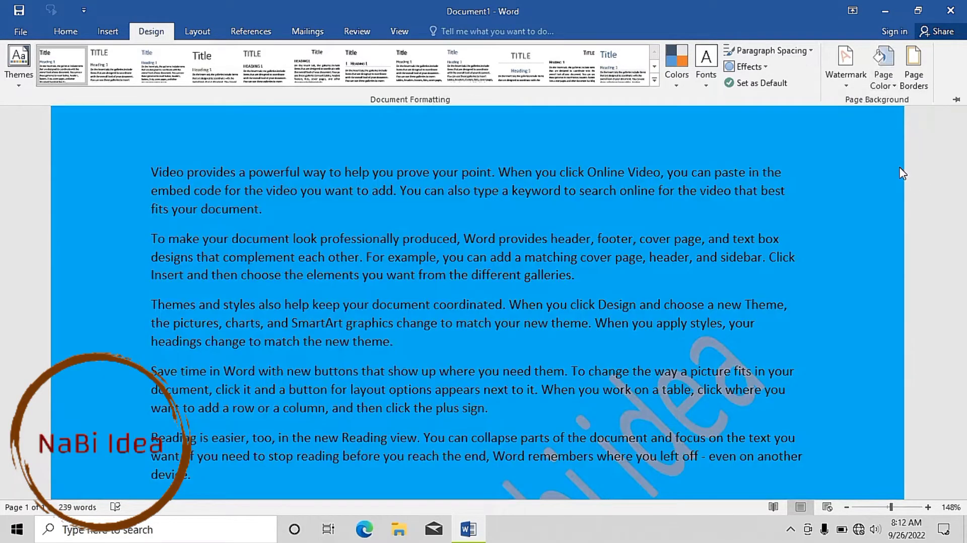
scroll(447, 235, down, 1)
scroll(421, 237, down, 4)
scroll(422, 237, up, 4)
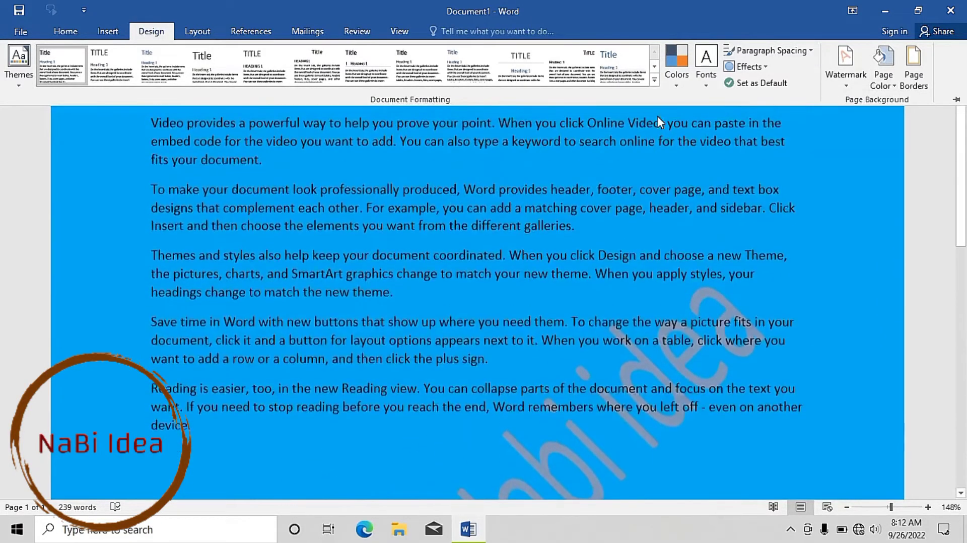
Apply a 3 pt double-line Box page border to the whole document.
click(910, 76)
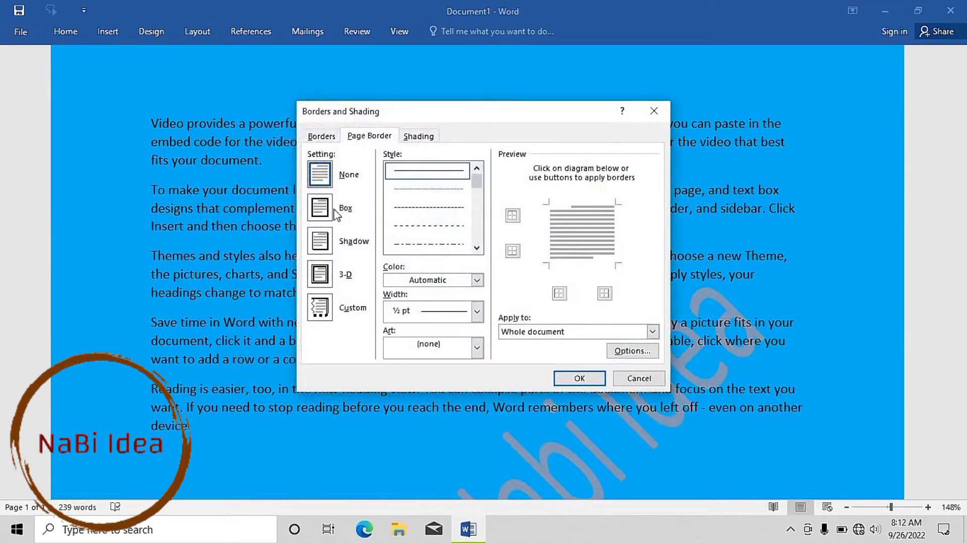
click(477, 247)
click(478, 247)
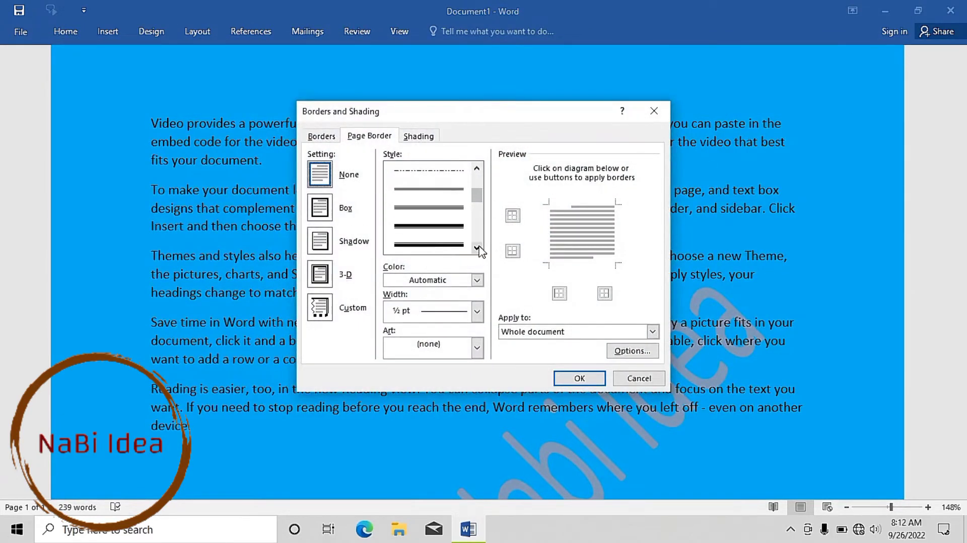
click(477, 247)
click(477, 247)
click(477, 247)
click(477, 248)
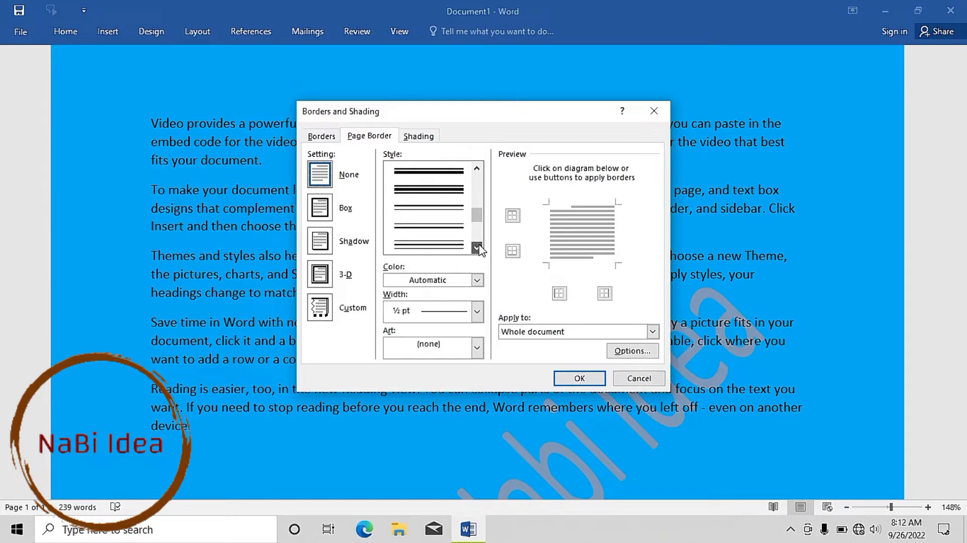
click(477, 248)
click(477, 247)
click(477, 248)
click(477, 248)
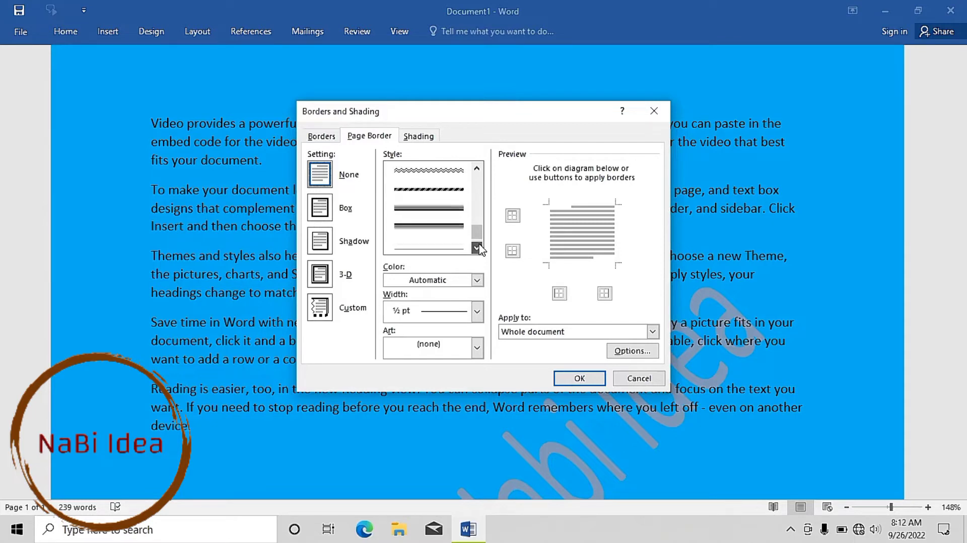
click(444, 210)
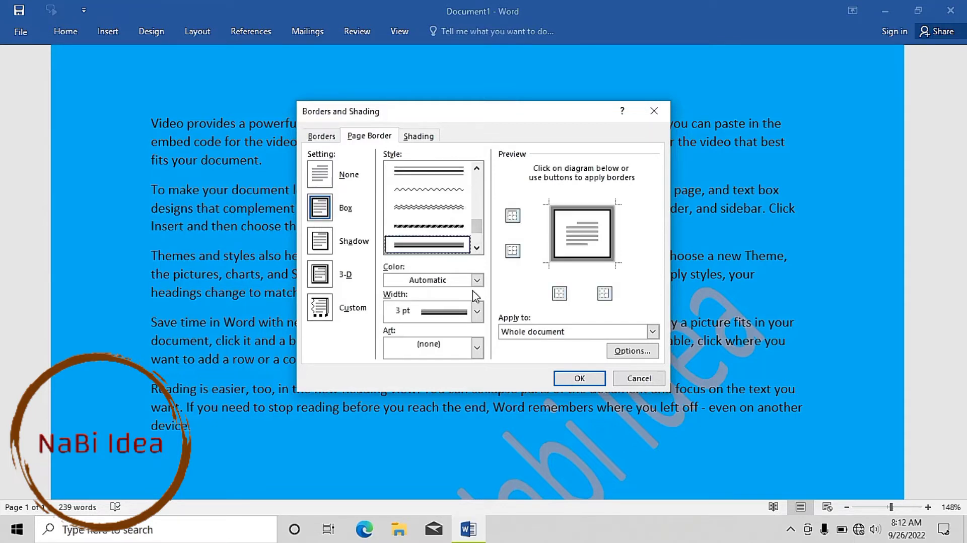
click(575, 378)
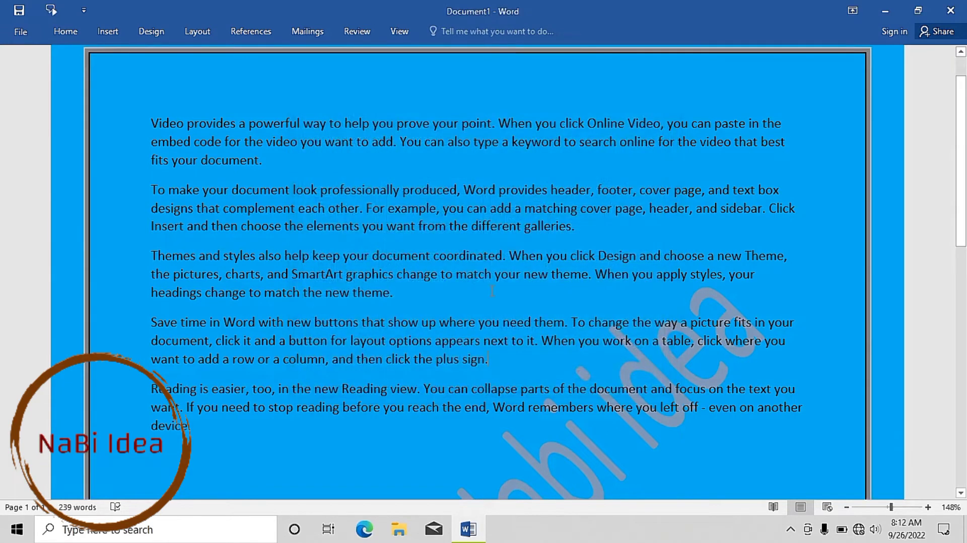
Zoom out to 120% and scroll through the formatted page.
scroll(385, 228, down, 5)
scroll(386, 227, up, 3)
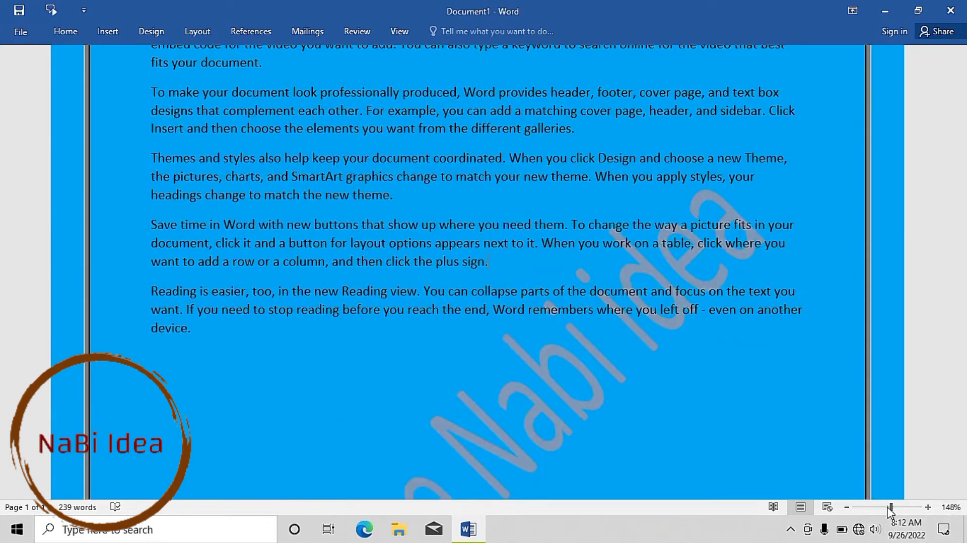
click(847, 508)
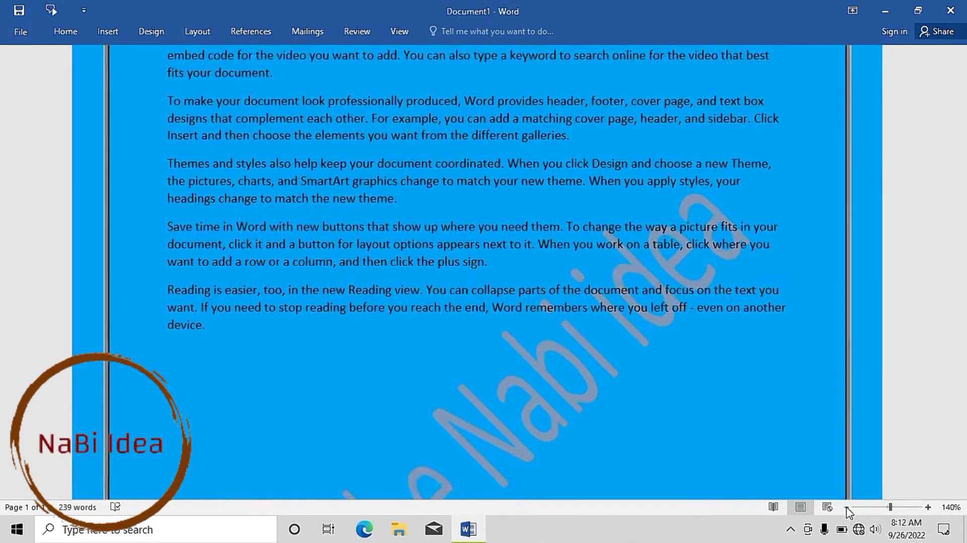
click(847, 508)
click(846, 508)
scroll(356, 111, up, 4)
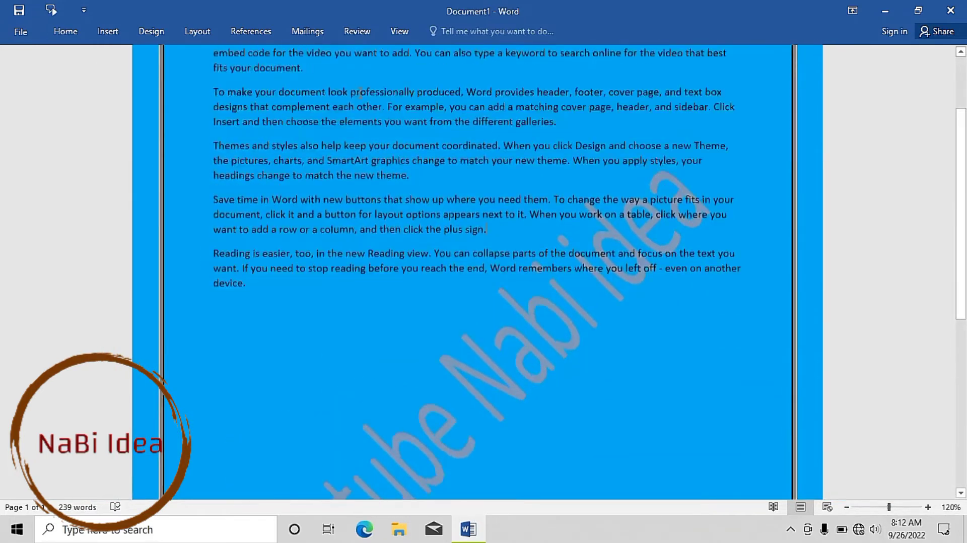
scroll(358, 103, down, 5)
scroll(358, 99, down, 3)
scroll(360, 93, up, 5)
scroll(363, 96, down, 4)
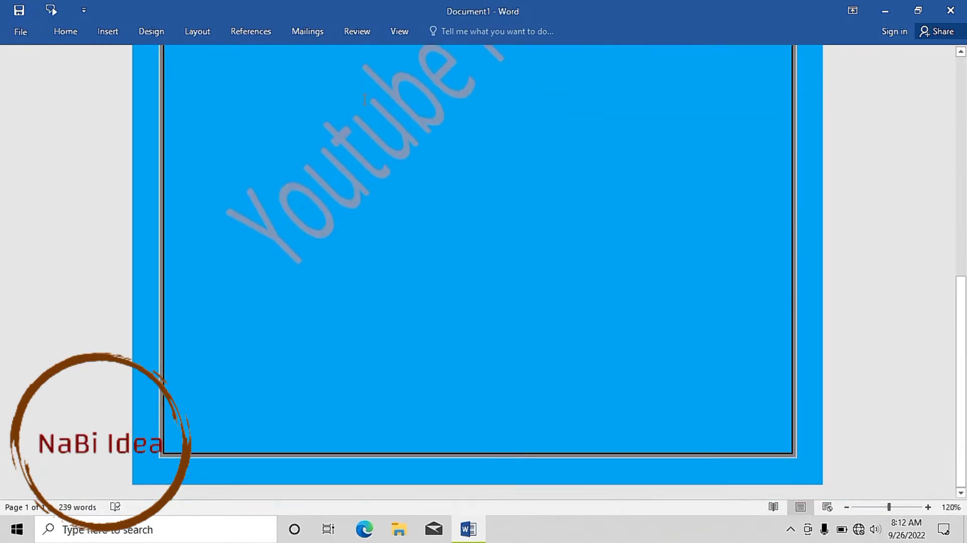
scroll(501, 149, up, 4)
scroll(494, 151, up, 1)
scroll(484, 151, down, 4)
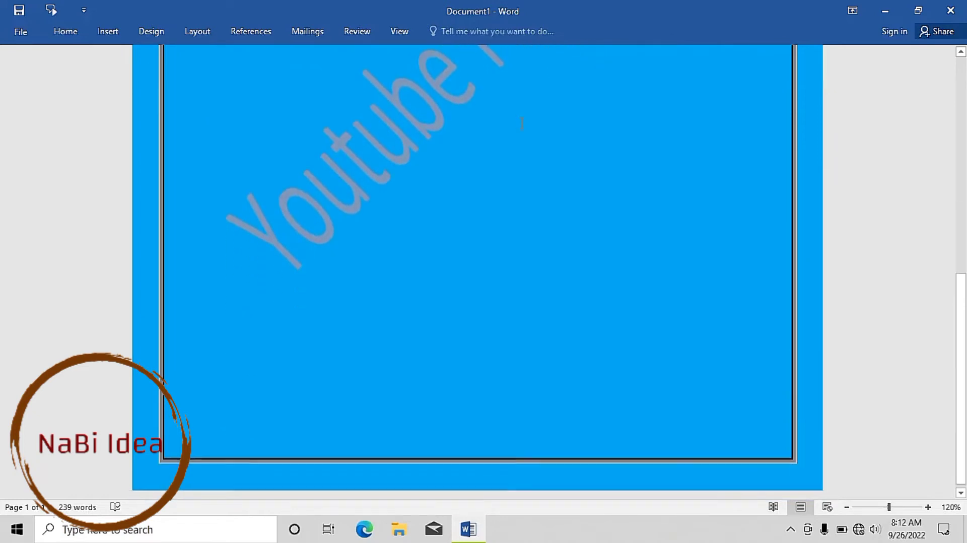
scroll(453, 170, down, 1)
scroll(452, 170, up, 4)
scroll(453, 170, down, 1)
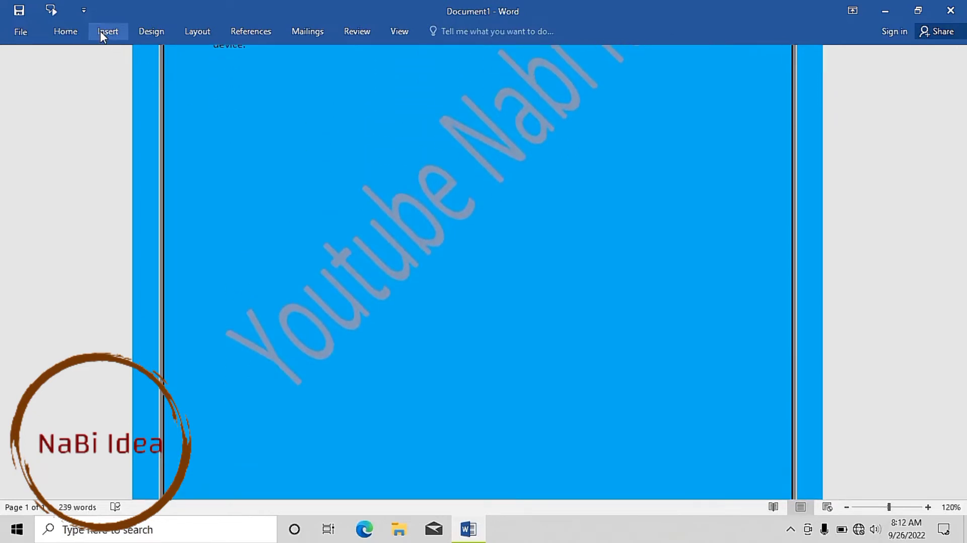
Insert a blank second page and scroll down to check it.
click(98, 31)
click(32, 68)
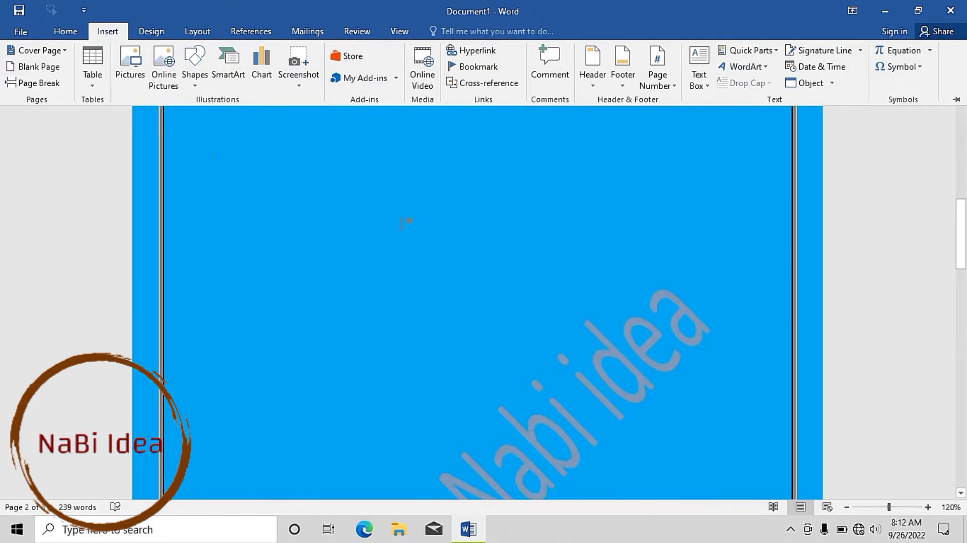
scroll(403, 223, down, 5)
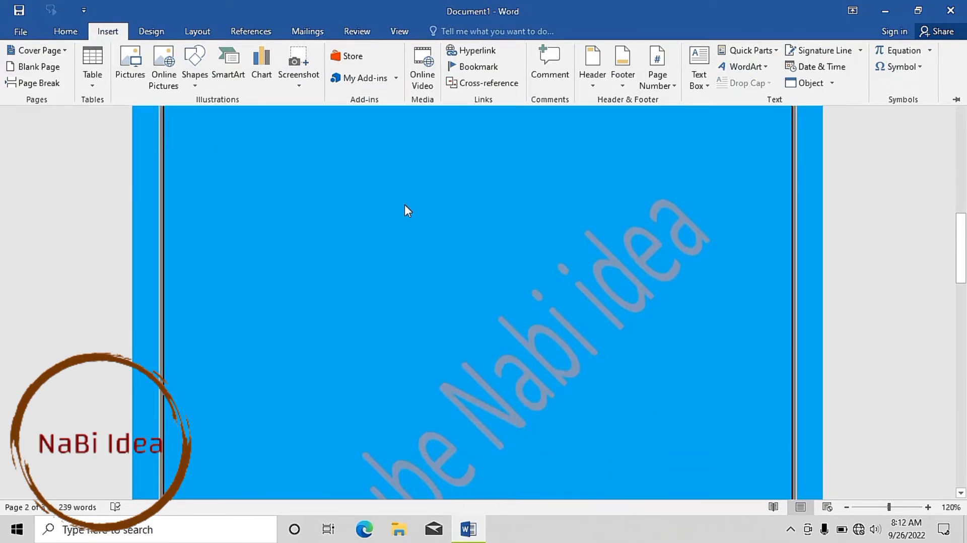
scroll(413, 196, down, 3)
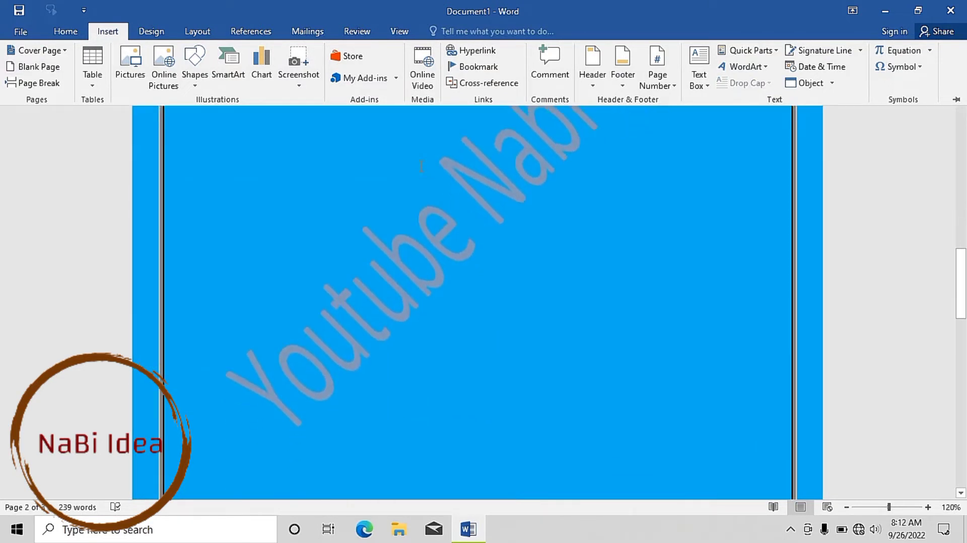
scroll(446, 229, down, 2)
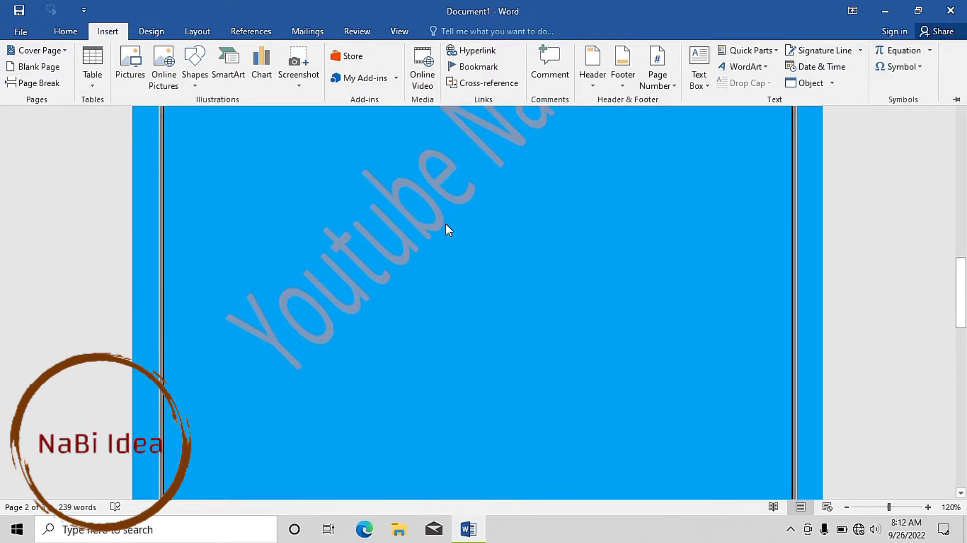